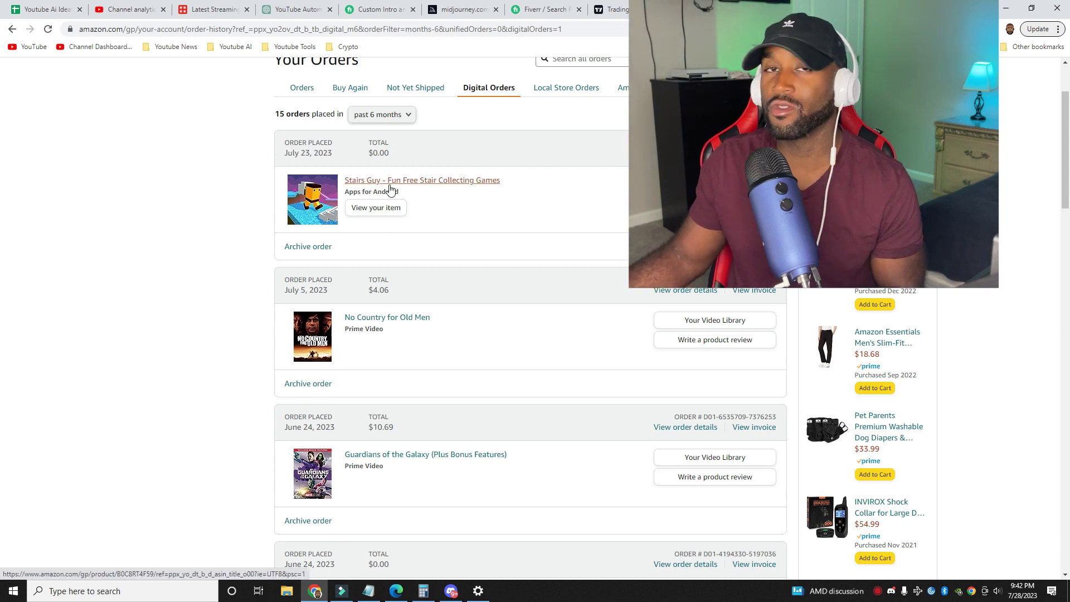
- Review the digital orders placed in the past 6 months on the Amazon orders page
{"action": "scroll", "coordinate": [390, 192], "scroll_direction": "down", "scroll_amount": 1}
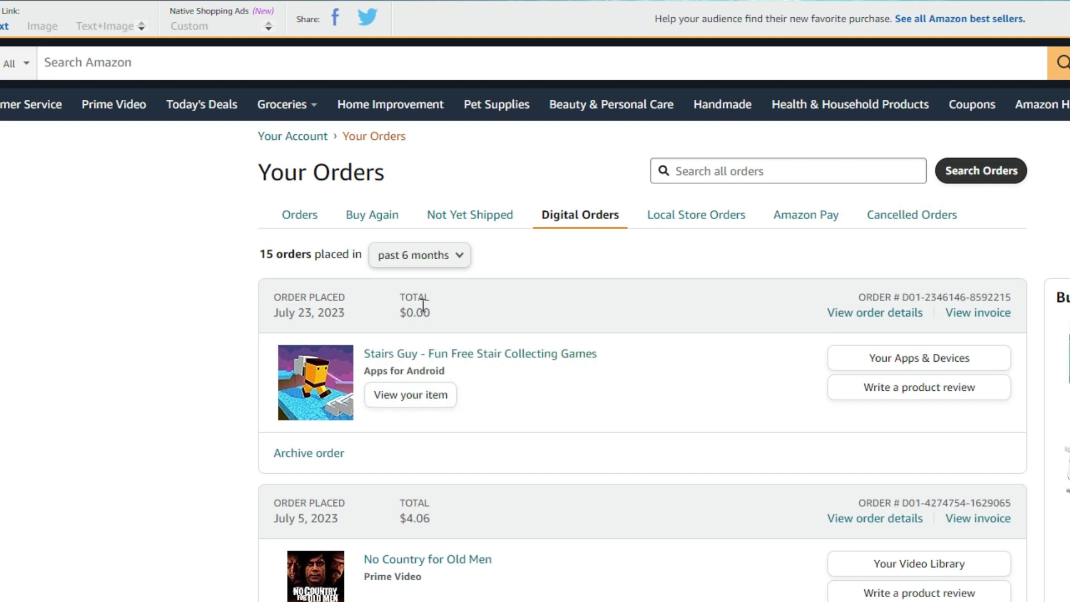
{"action": "scroll", "coordinate": [425, 301], "scroll_direction": "down", "scroll_amount": 1}
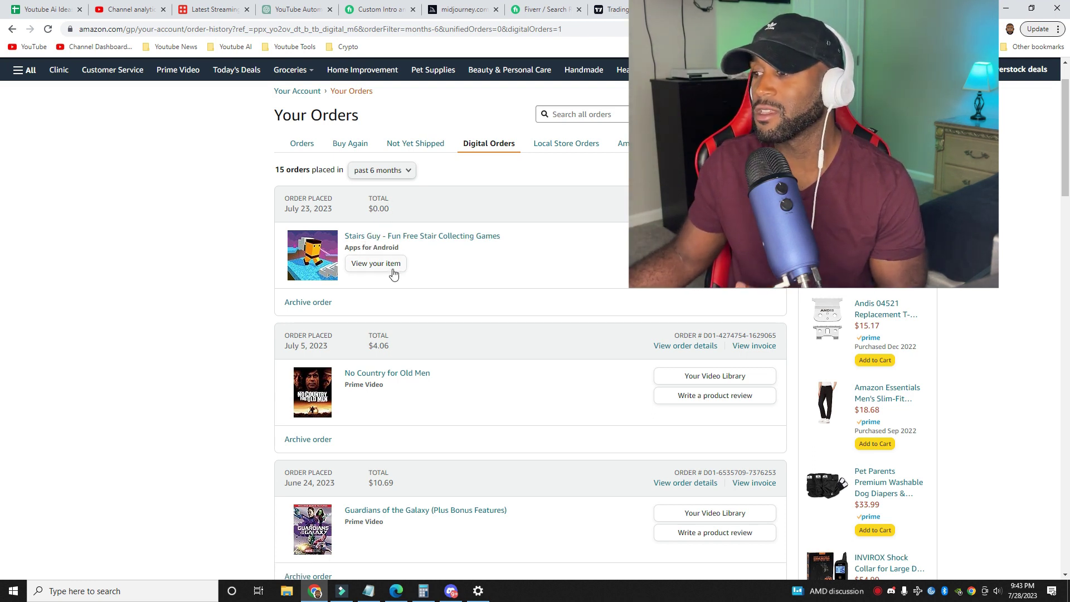
{"action": "scroll", "coordinate": [394, 270], "scroll_direction": "down", "scroll_amount": 2}
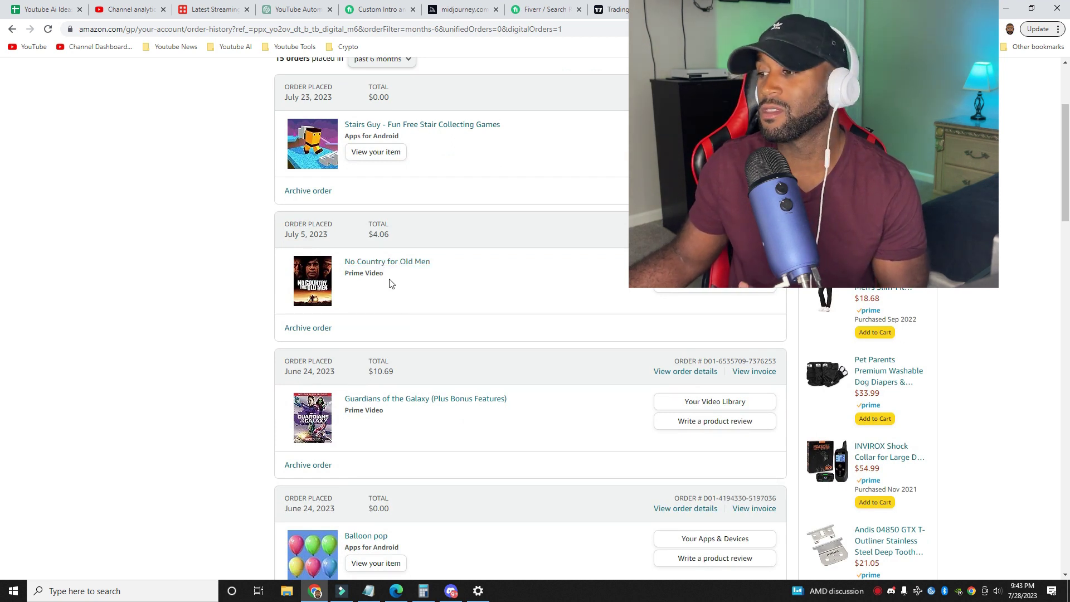
{"action": "scroll", "coordinate": [390, 284], "scroll_direction": "down", "scroll_amount": 1}
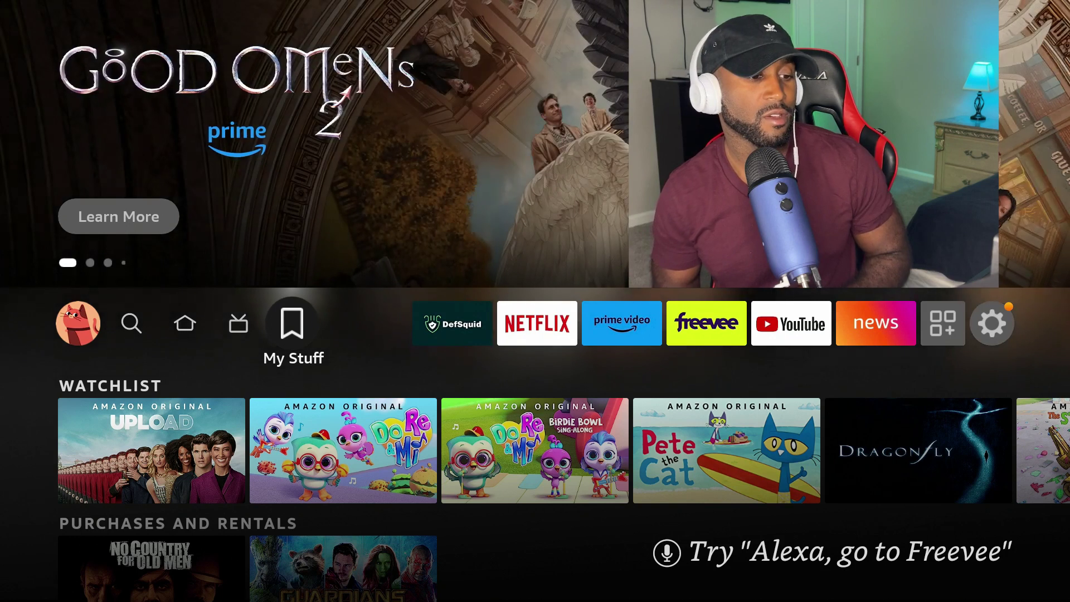
- Switch to the Fire TV home screen and go to its Settings
{"action": "key", "text": "Right"}
{"action": "key", "text": "Right"}
{"action": "key", "text": "Right"}
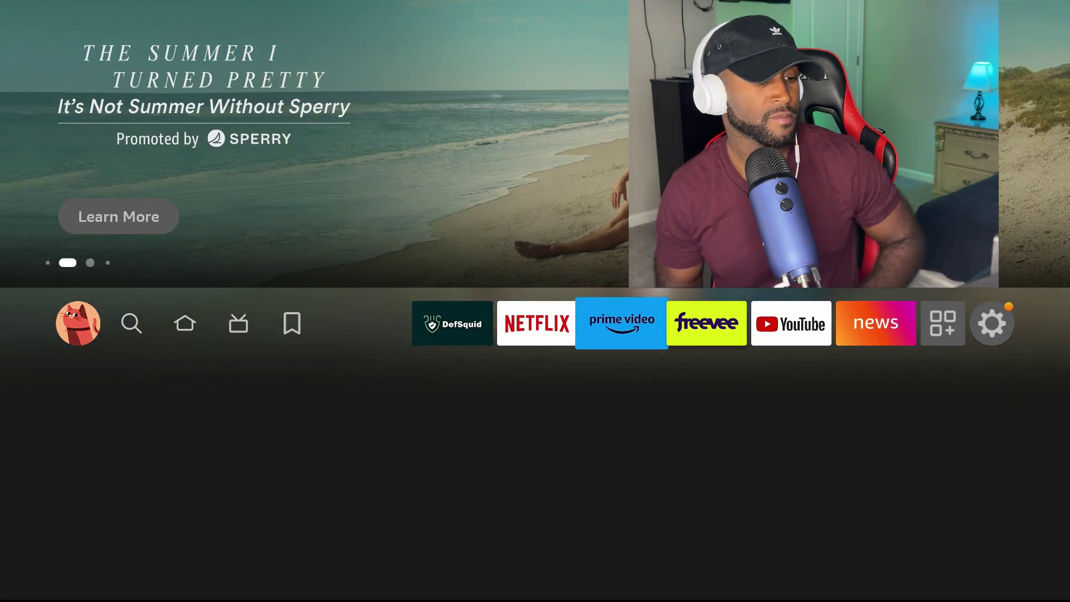
{"action": "key", "text": "Right"}
{"action": "key", "text": "Right"}
{"action": "key", "text": "Right"}
{"action": "key", "text": "Right"}
{"action": "key", "text": "Right"}
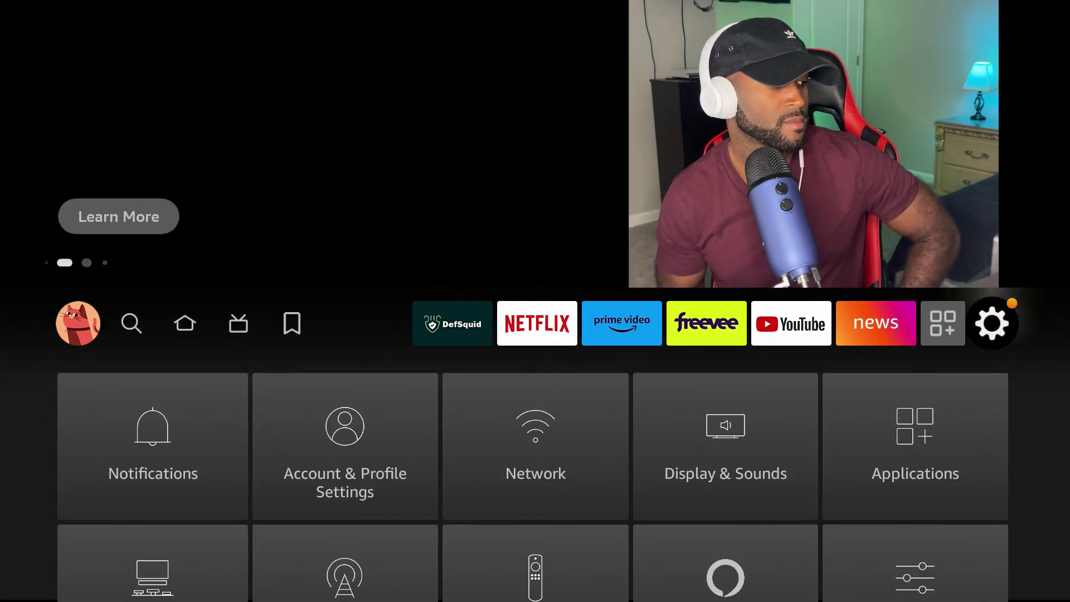
- Open the Preferences category in the Fire TV settings
{"action": "key", "text": "Down"}
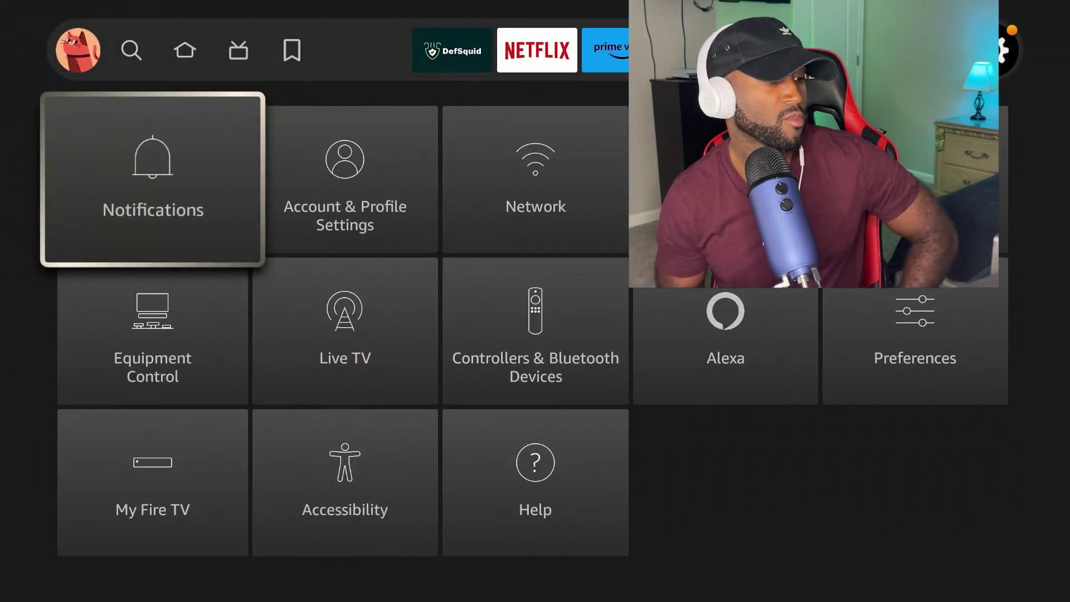
{"action": "key", "text": "Right"}
{"action": "key", "text": "Down"}
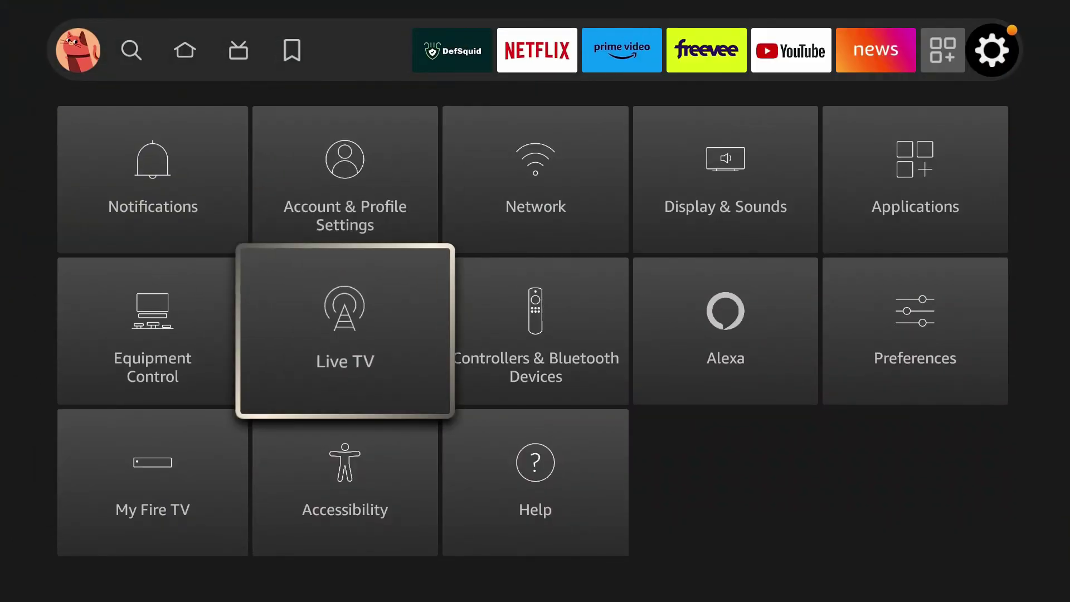
{"action": "key", "text": "Right"}
{"action": "key", "text": "Right"}
{"action": "key", "text": "Right"}
{"action": "key", "text": "Return"}
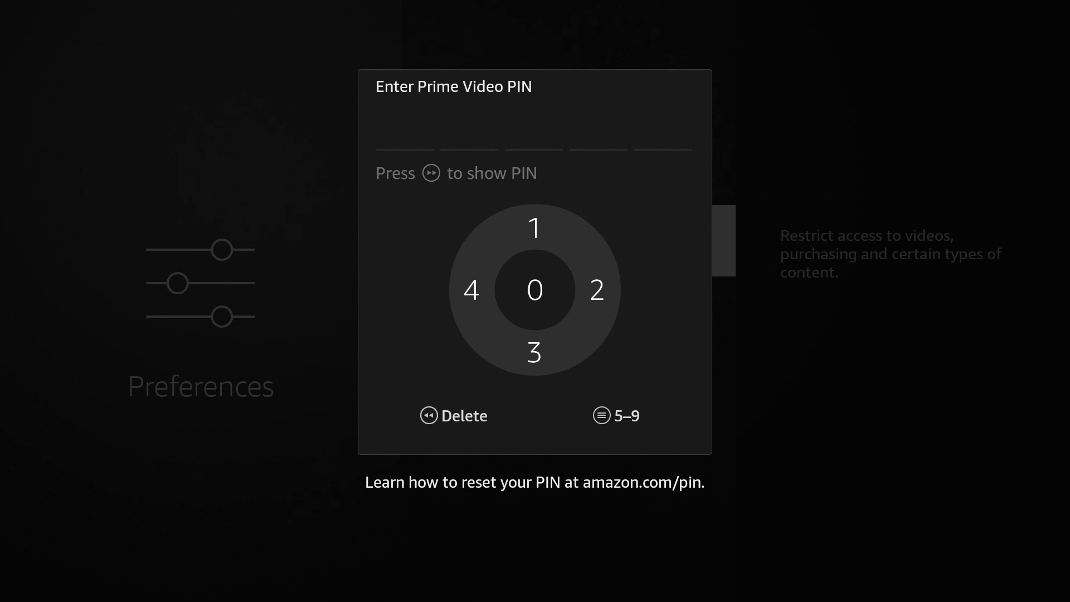
- Enter the Prime Video PIN to turn on Parental Controls and acknowledge the default protections
{"action": "key", "text": "Escape"}
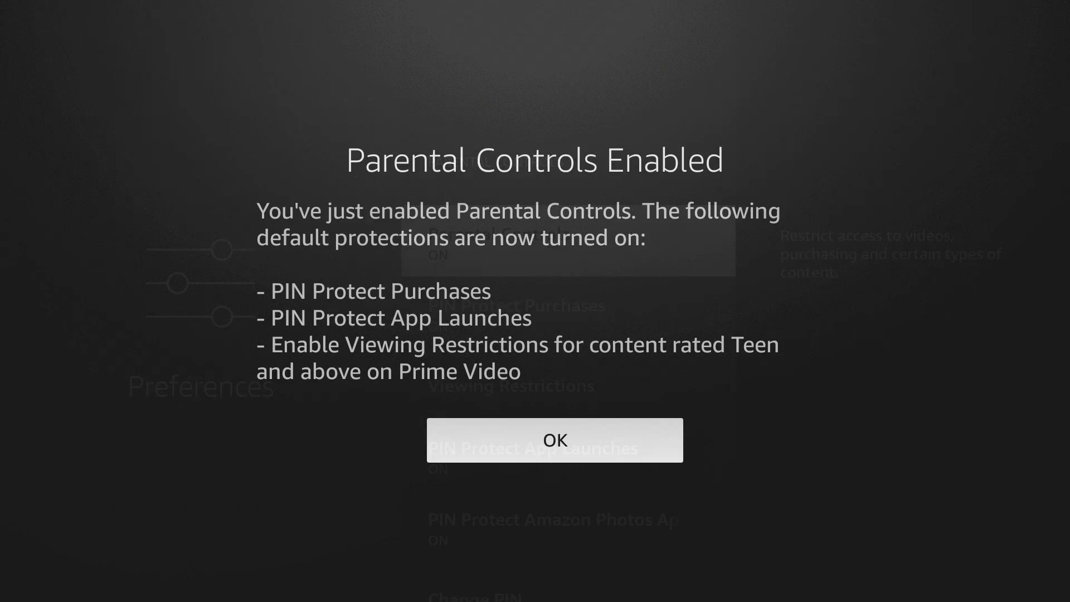
{"action": "key", "text": "Return"}
{"action": "key", "text": "Up"}
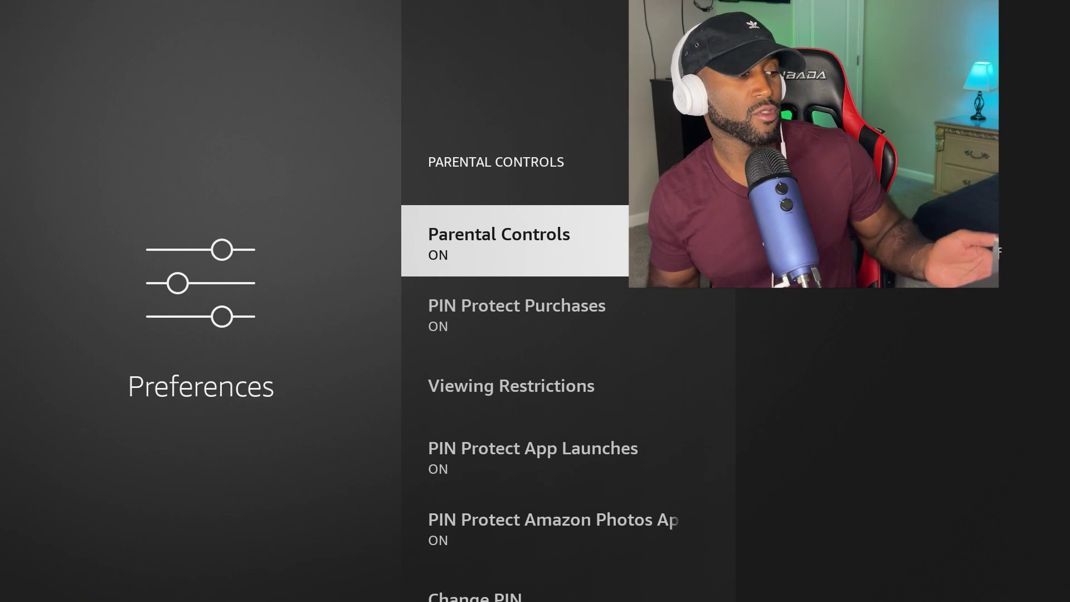
- Examine the Viewing Restrictions rating levels from General through Mature and return to the Parental Controls list
{"action": "key", "text": "Down"}
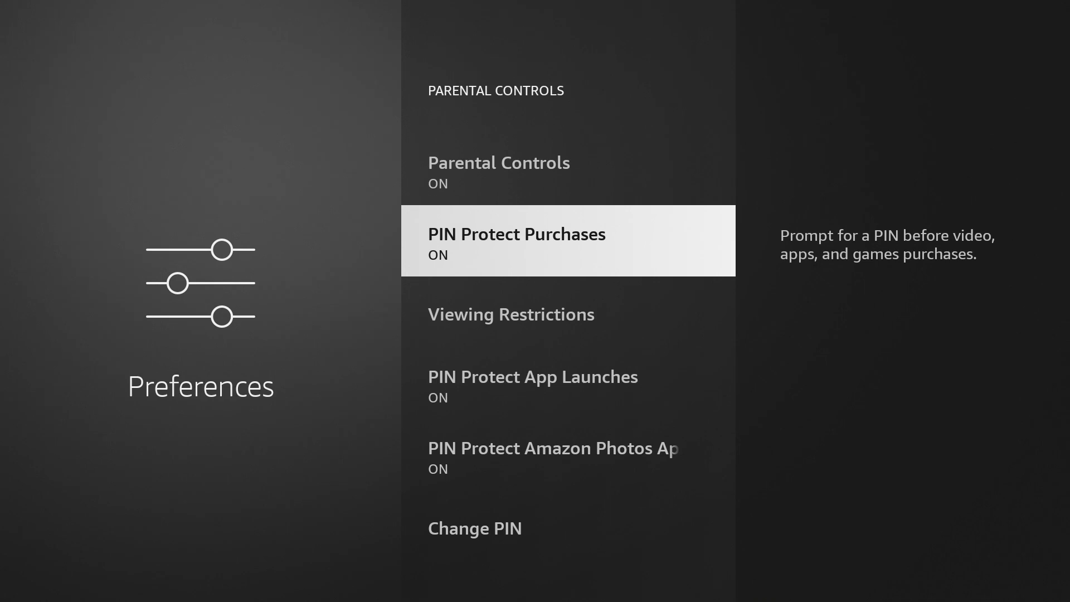
{"action": "key", "text": "Down"}
{"action": "key", "text": "Return"}
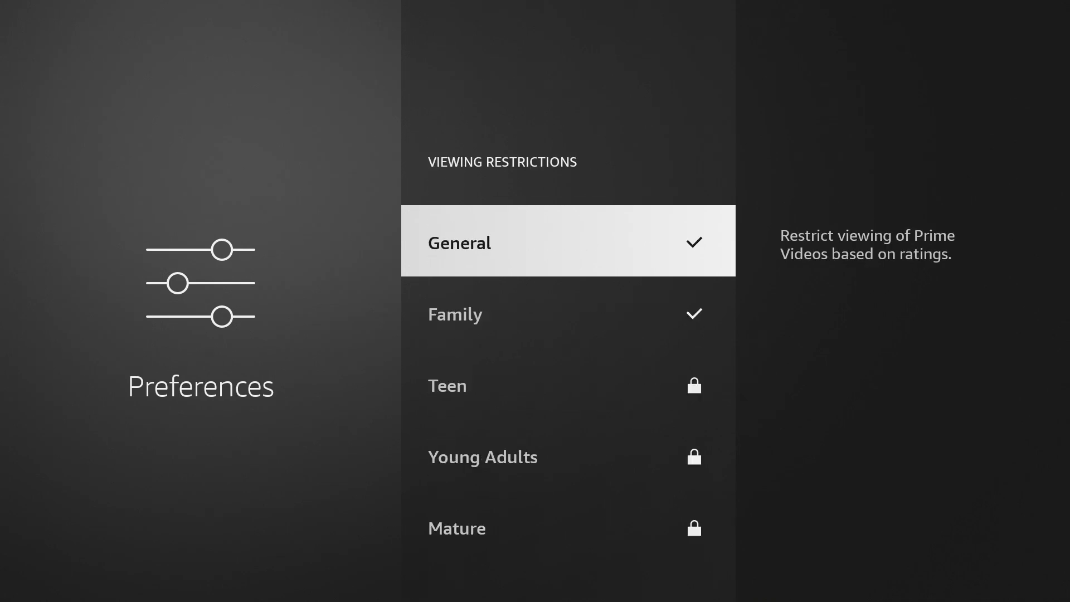
{"action": "key", "text": "Down"}
{"action": "key", "text": "Down"}
{"action": "key", "text": "Down"}
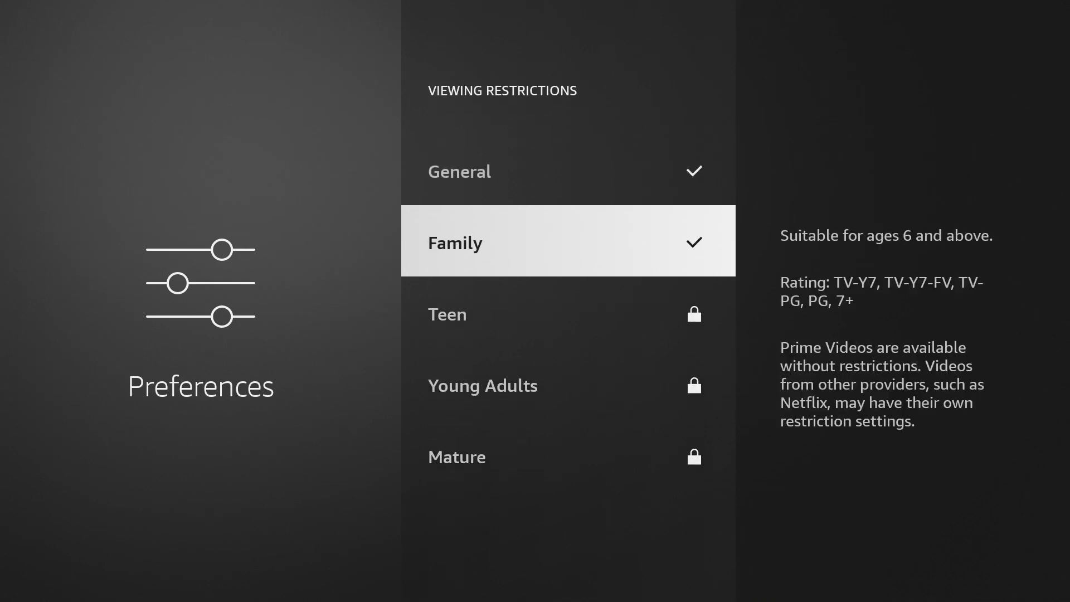
{"action": "key", "text": "Down"}
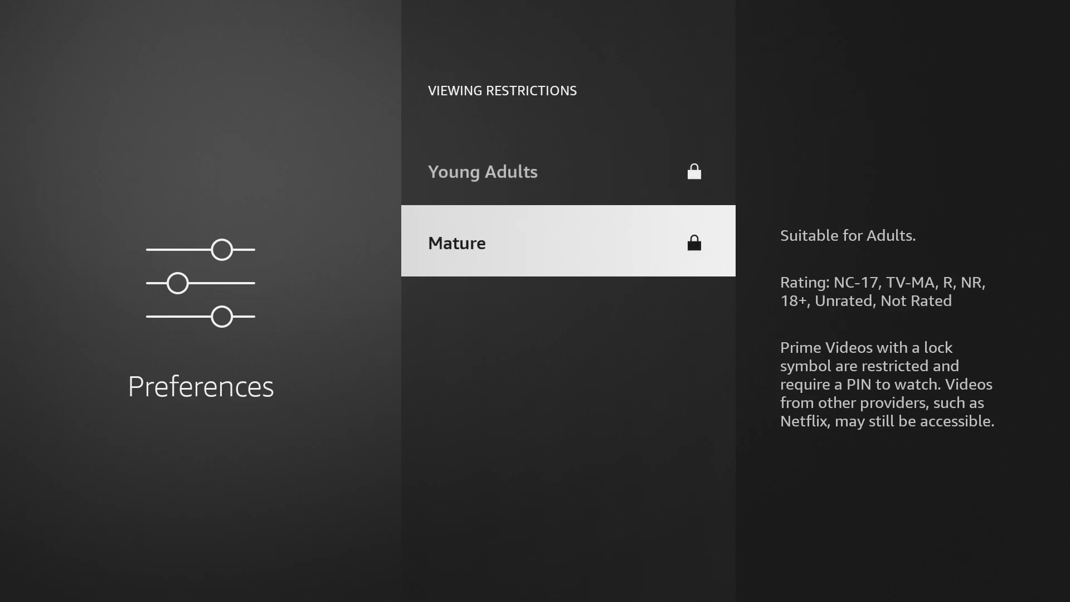
{"action": "key", "text": "Up"}
{"action": "key", "text": "Up"}
{"action": "key", "text": "Up"}
{"action": "key", "text": "Up"}
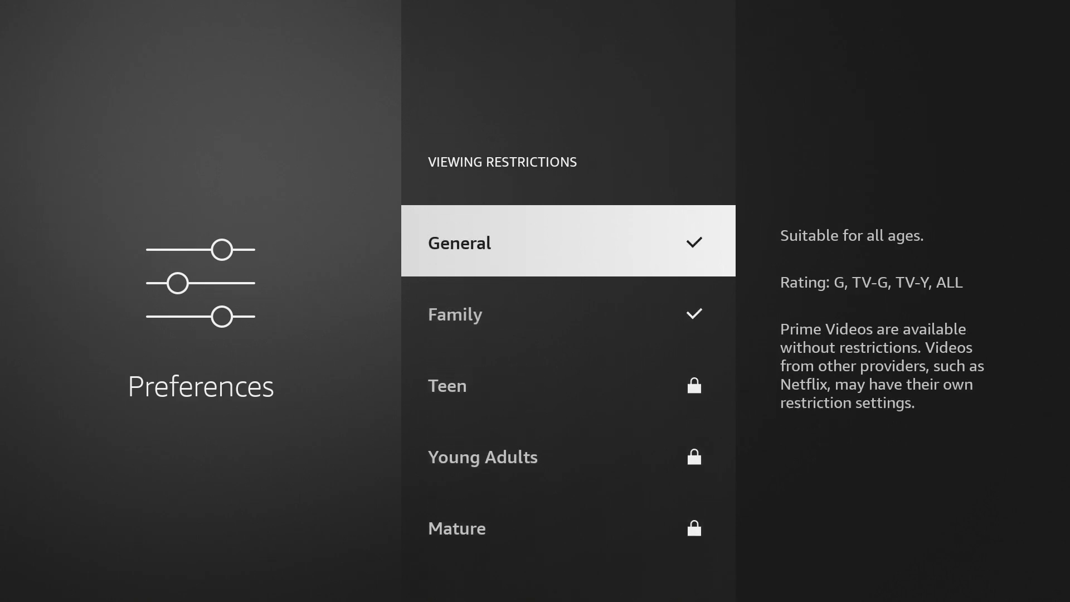
{"action": "key", "text": "Escape"}
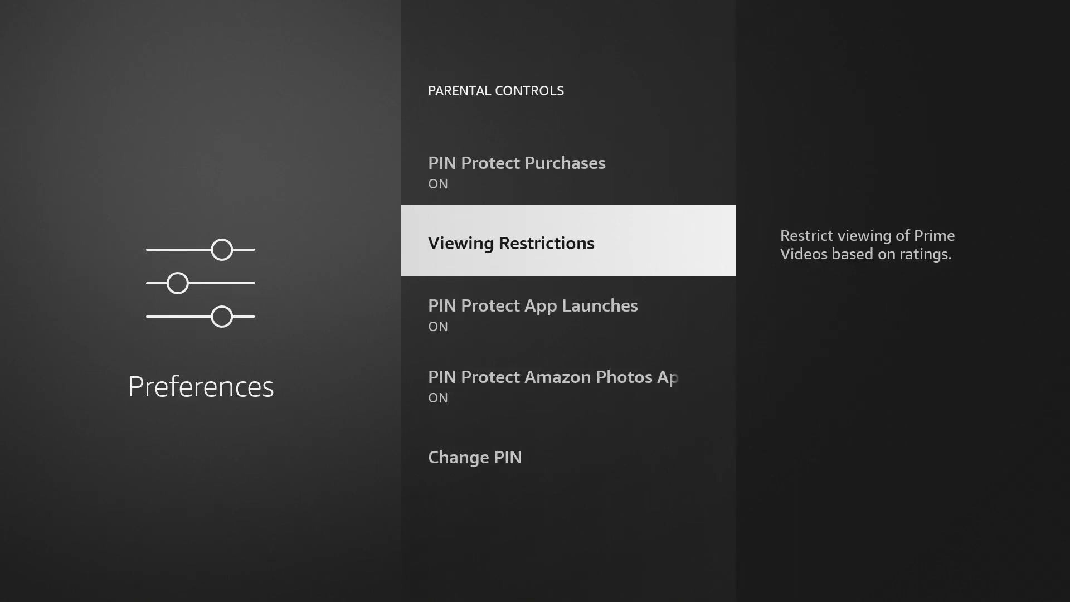
- Examine the PIN Protect App Launches, PIN Protect Amazon Photos App and Change PIN options
{"action": "key", "text": "Down"}
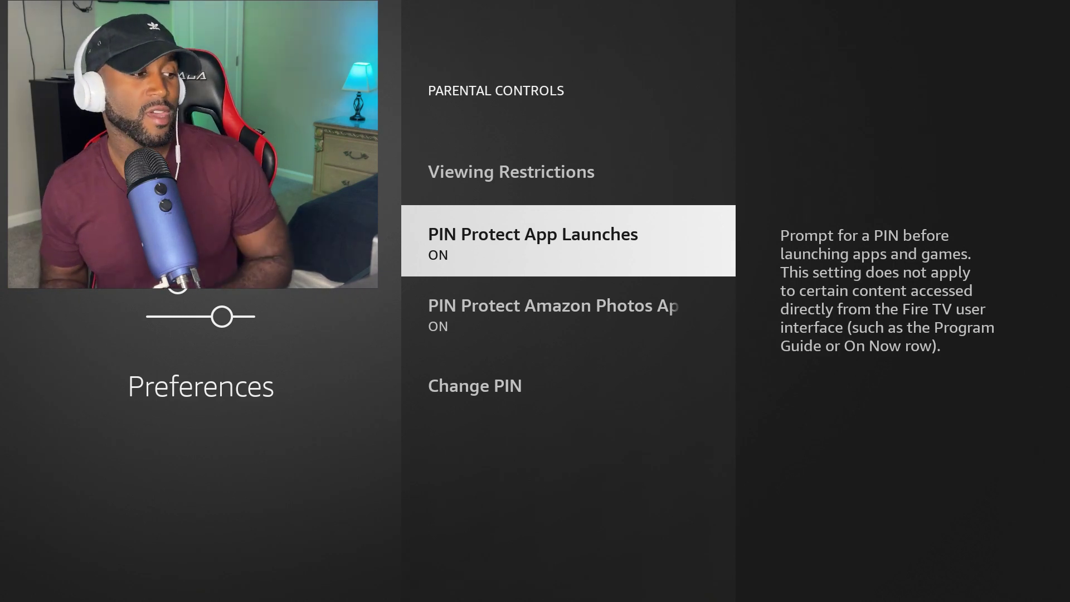
{"action": "key", "text": "Down"}
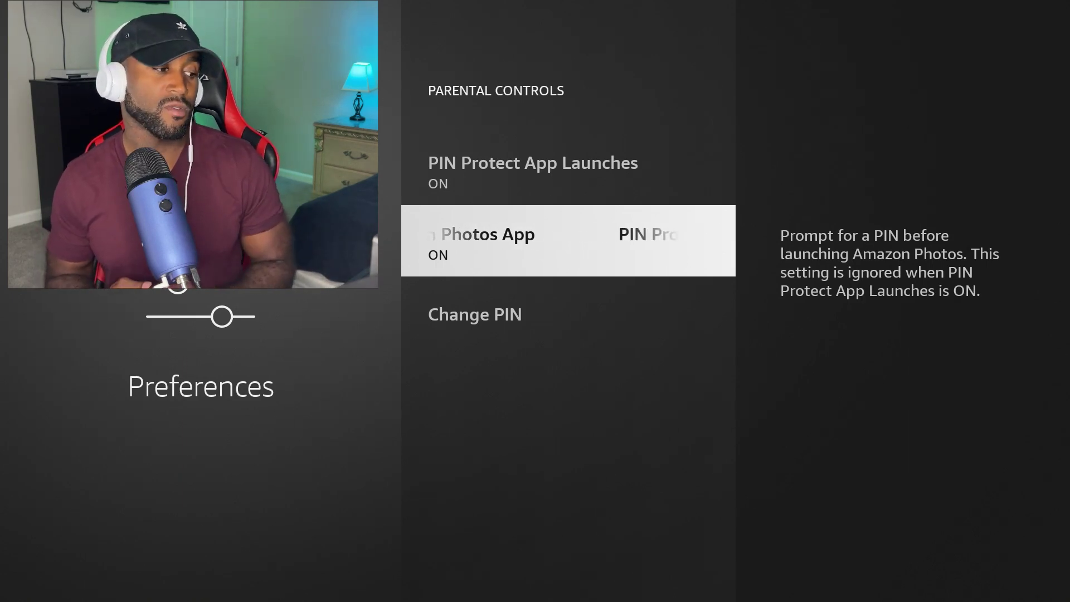
{"action": "key", "text": "Down"}
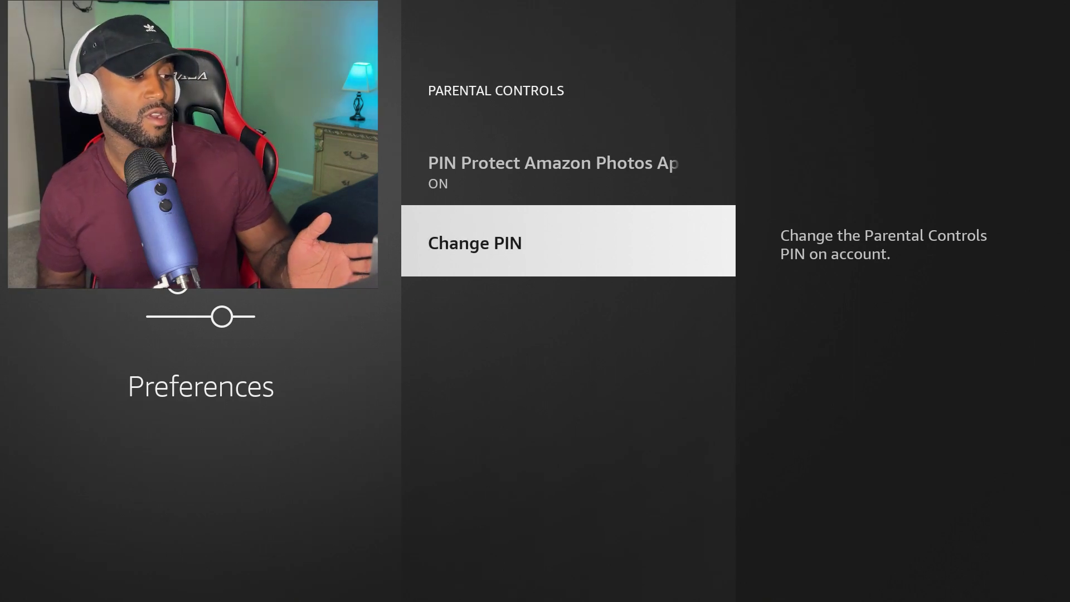
{"action": "key", "text": "Return"}
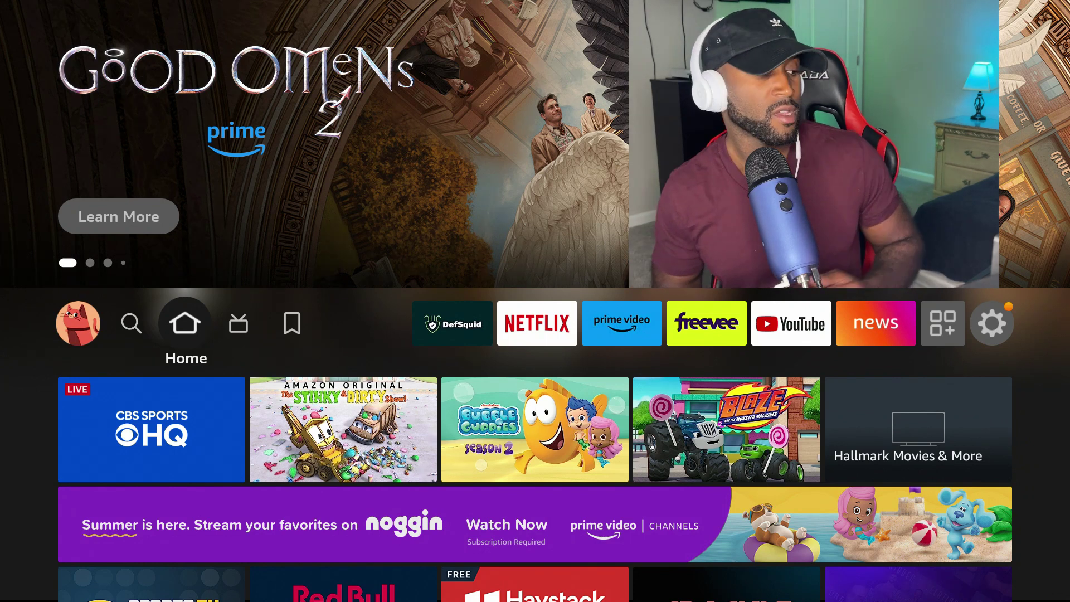
- Test the app launch protection by launching Netflix from the home screen and entering the Prime Video PIN
{"action": "key", "text": "Right"}
{"action": "key", "text": "Right"}
{"action": "key", "text": "Right"}
{"action": "key", "text": "Right"}
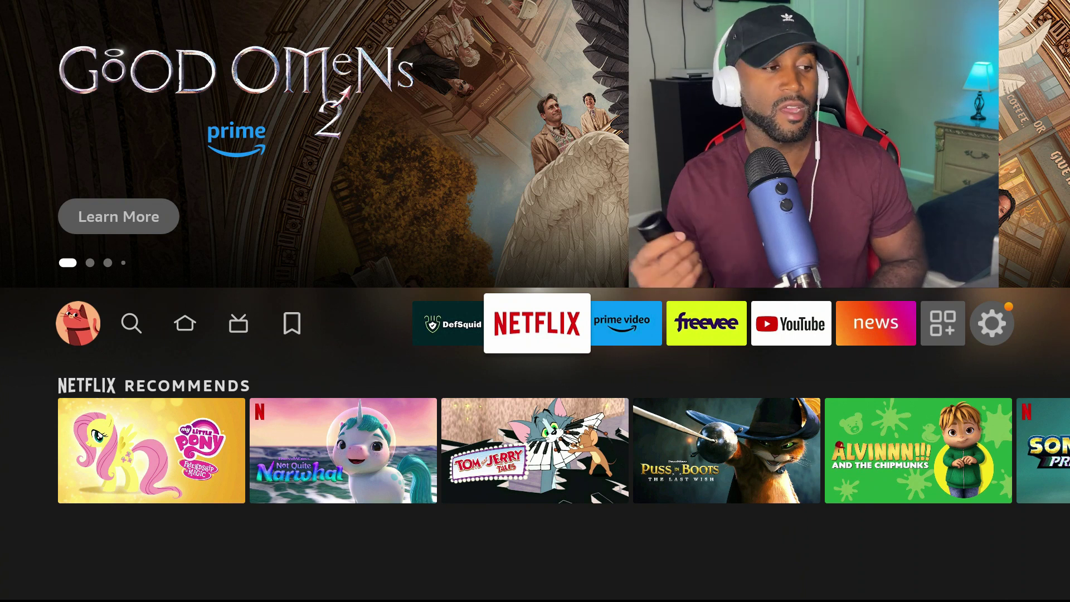
{"action": "key", "text": "Return"}
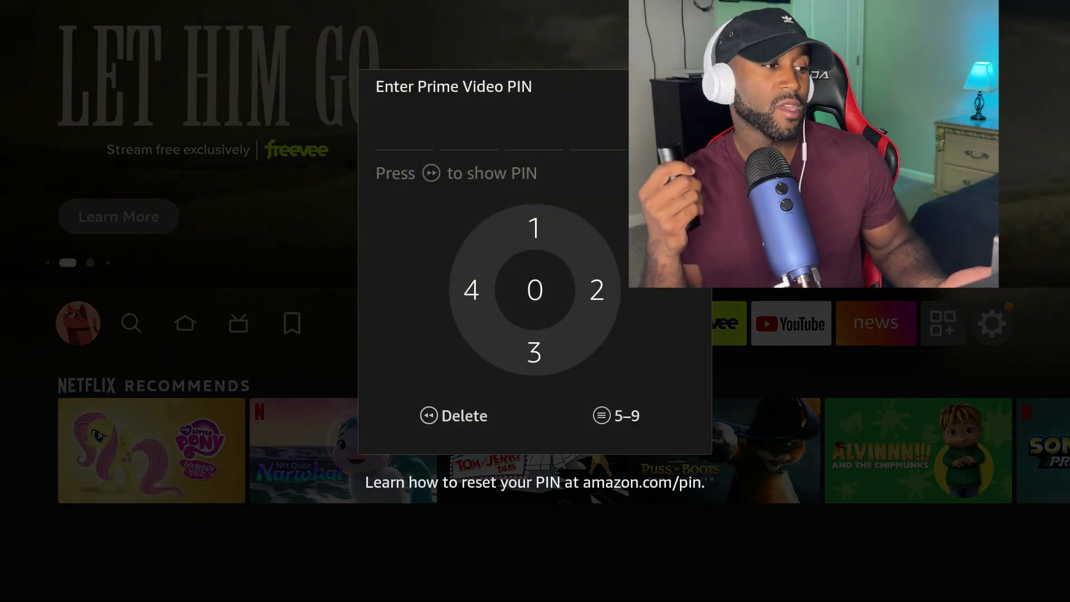
{"action": "key", "text": "Up"}
{"action": "key", "text": "Right"}
{"action": "key", "text": "Down"}
{"action": "key", "text": "Left"}
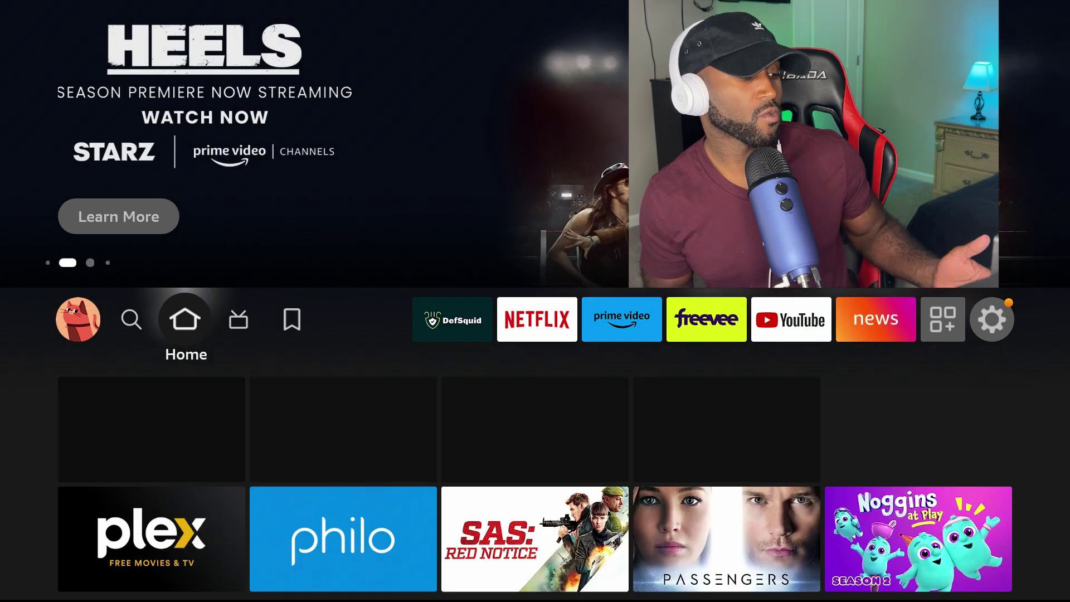
- Browse the home screen rows to Thor: The Dark World under Recommended Movies to Rent or Buy
{"action": "key", "text": "Down"}
{"action": "key", "text": "Down"}
{"action": "key", "text": "Down"}
{"action": "key", "text": "Down"}
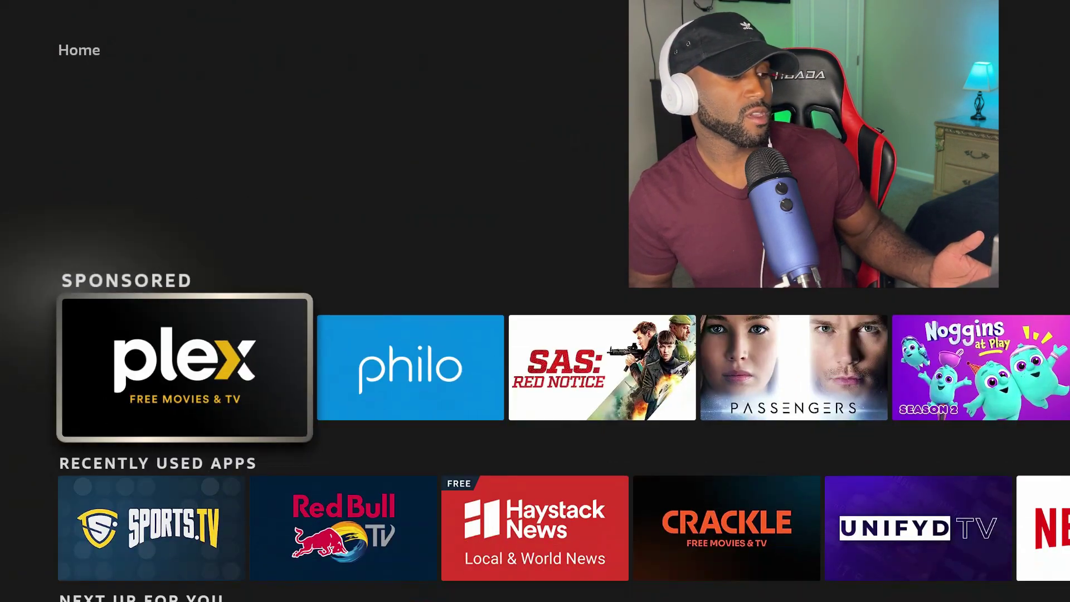
{"action": "key", "text": "Down"}
{"action": "key", "text": "Down"}
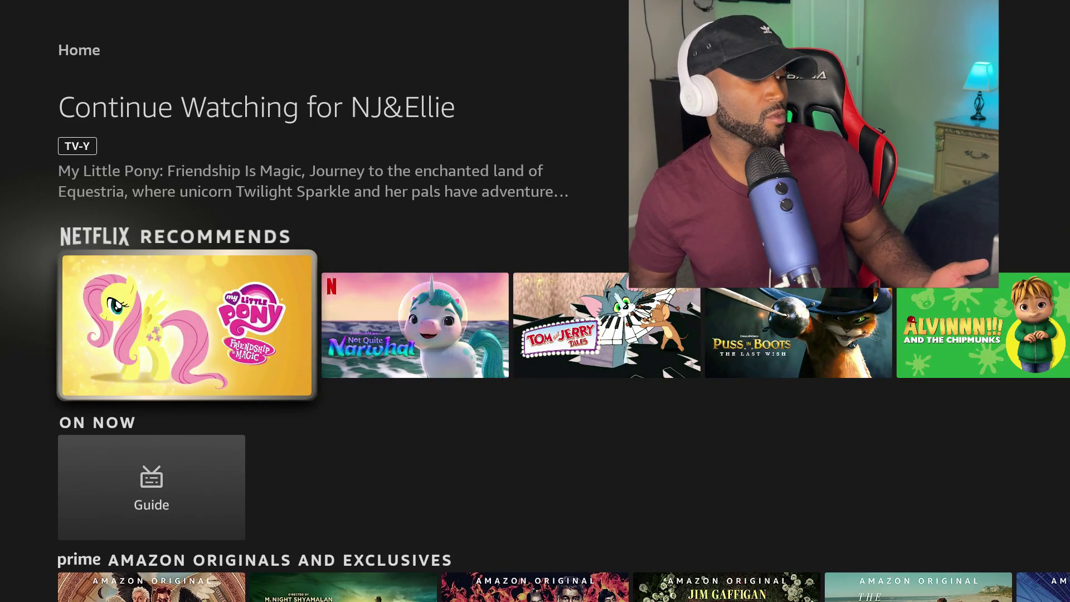
{"action": "key", "text": "Down"}
{"action": "key", "text": "Down"}
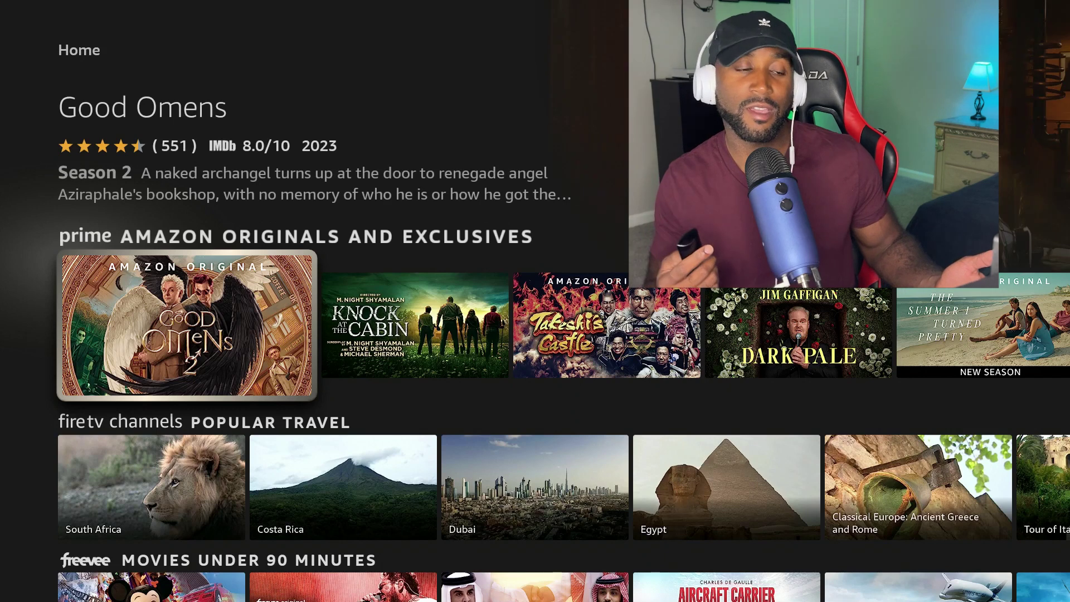
{"action": "key", "text": "Down"}
{"action": "key", "text": "Down"}
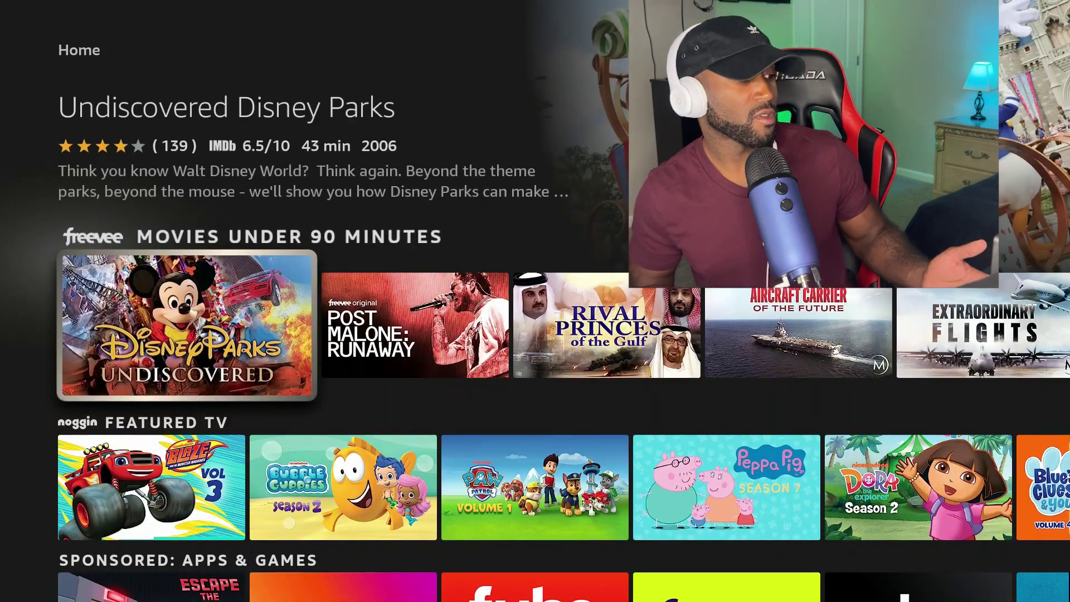
{"action": "key", "text": "Down"}
{"action": "key", "text": "Down"}
{"action": "key", "text": "Down"}
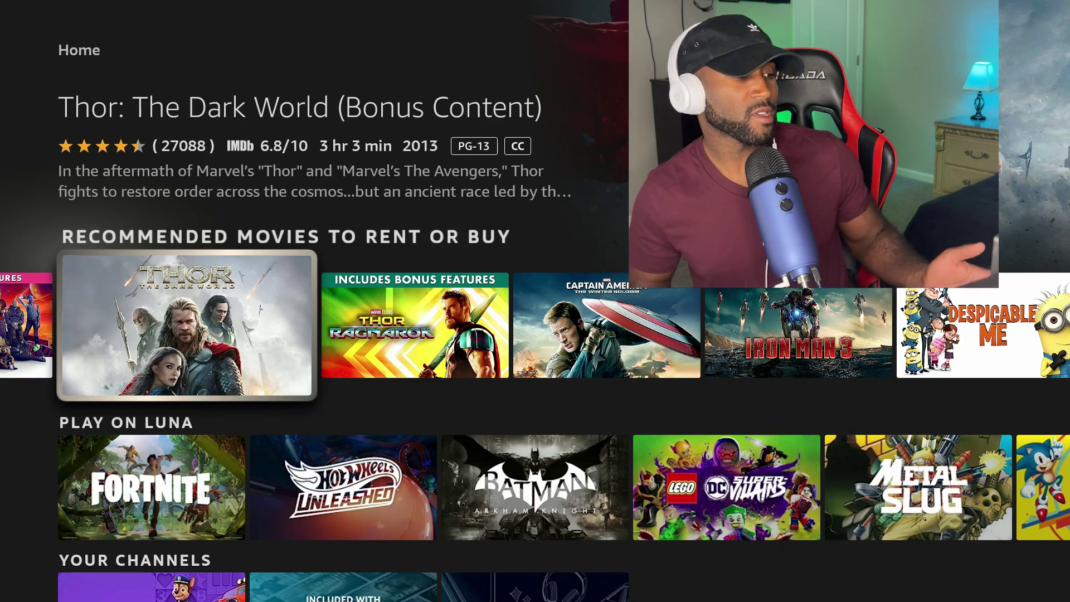
- Try to buy Thor: The Dark World in HD, cancelling at the PIN entry and returning to the home screen
{"action": "key", "text": "Return"}
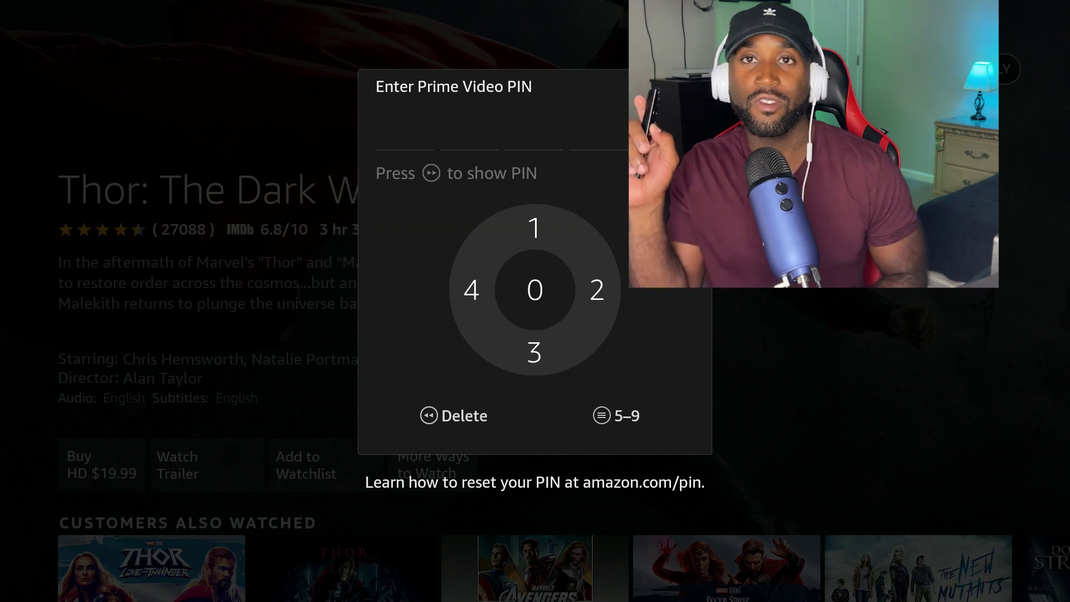
{"action": "key", "text": "Escape"}
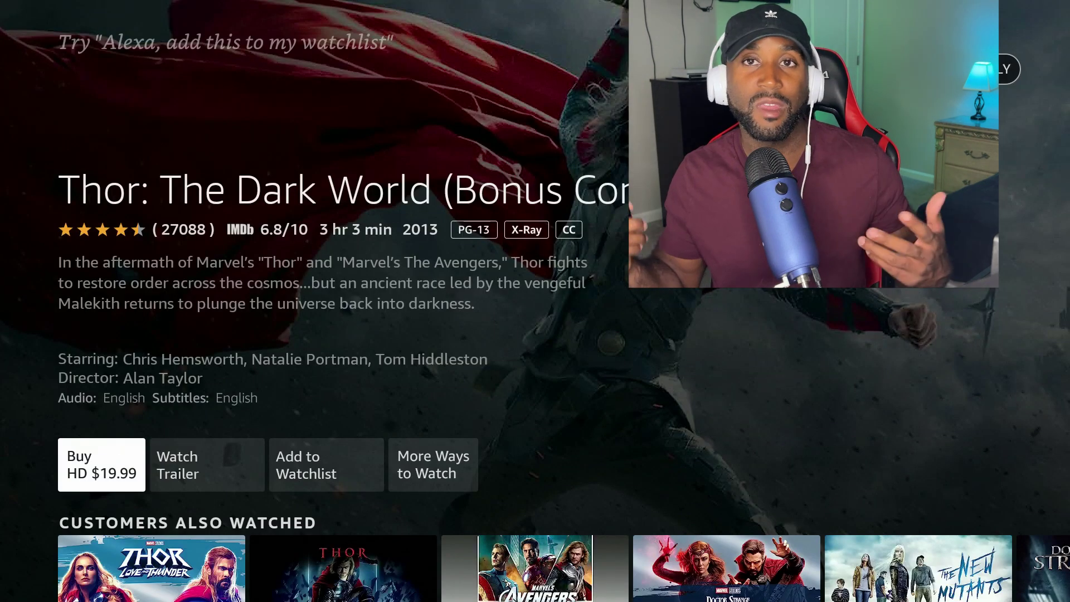
{"action": "key", "text": "Escape"}
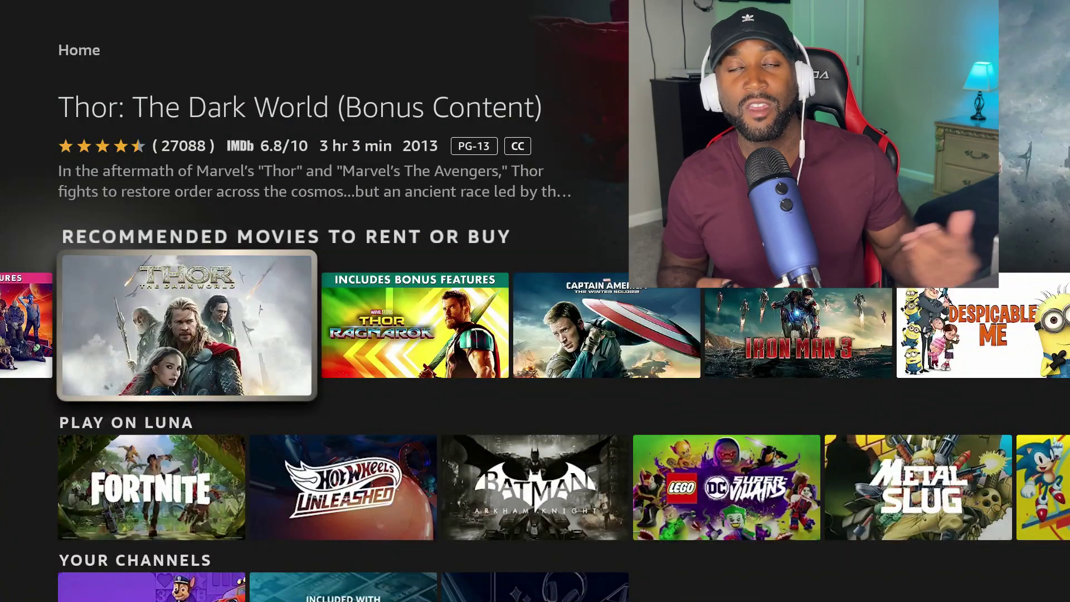